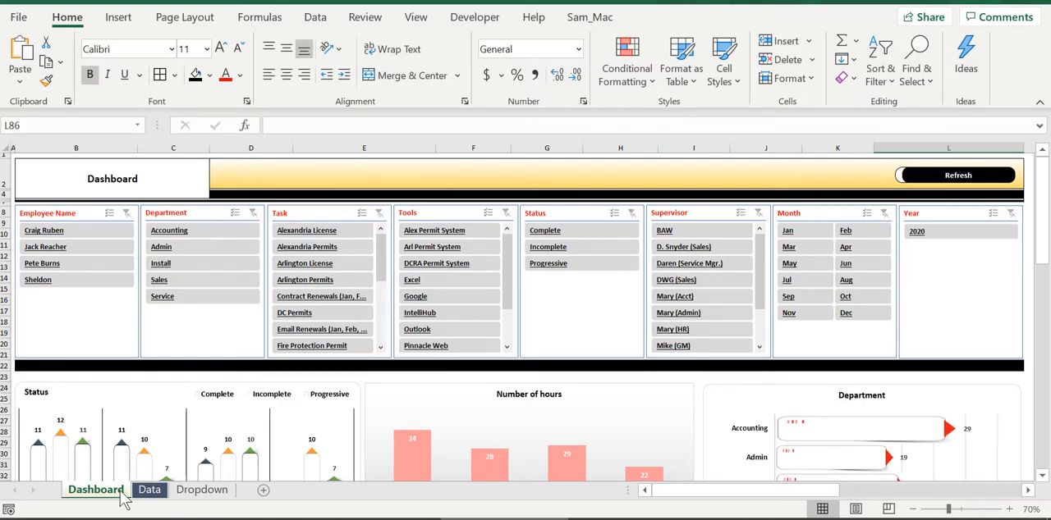
Open the Data sheet, collapse the ribbon and look through the employee task table down to its last row.
left_click(155, 493)
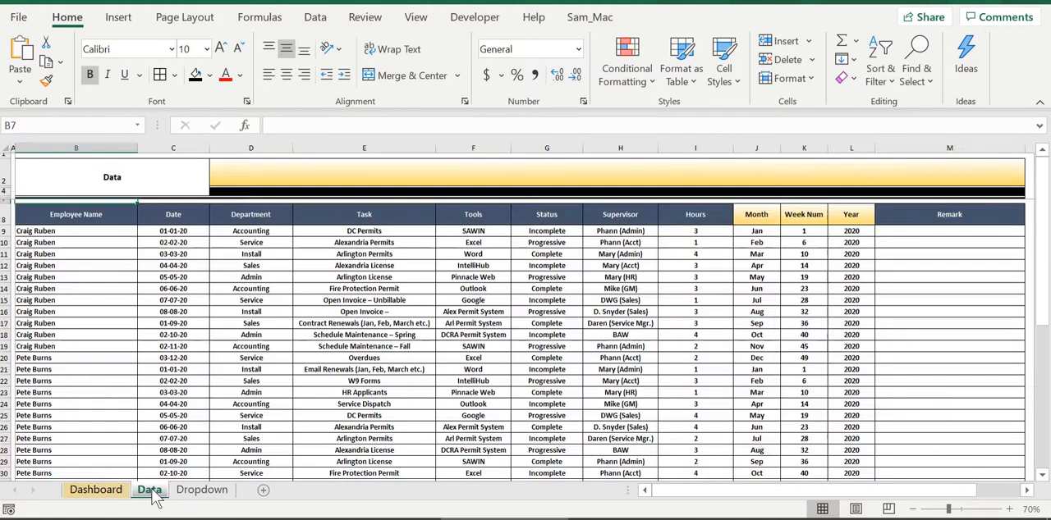
double_click(71, 23)
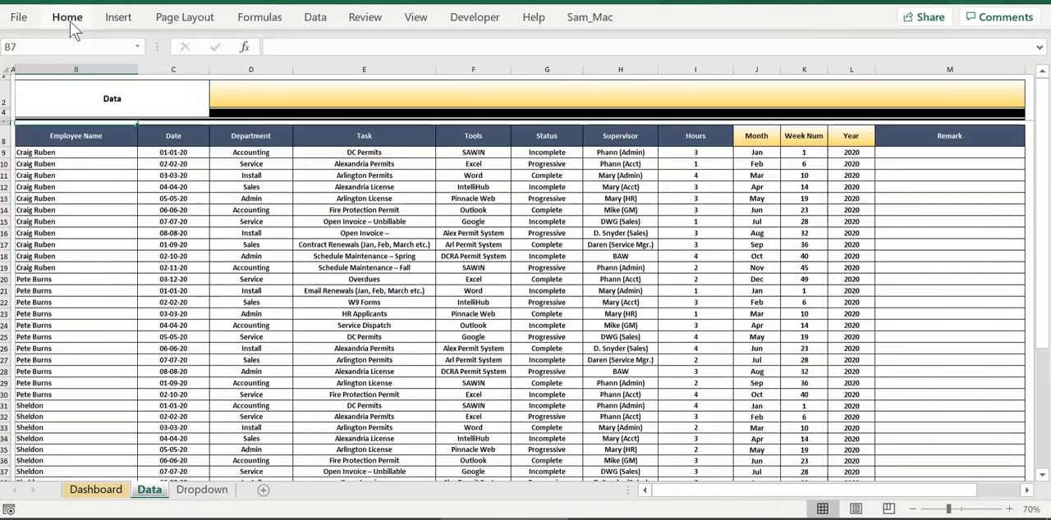
scroll(319, 358, "down", 8)
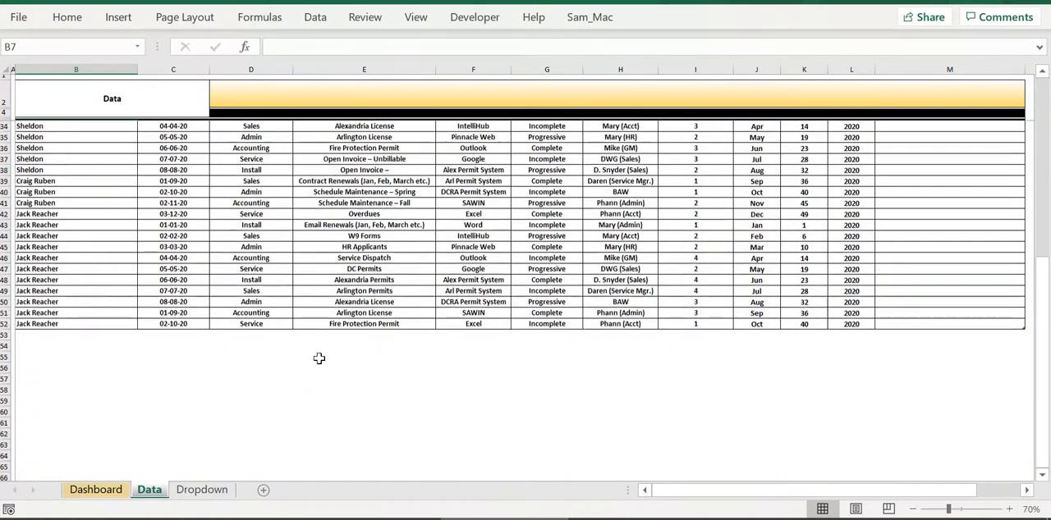
scroll(345, 356, "up", 8)
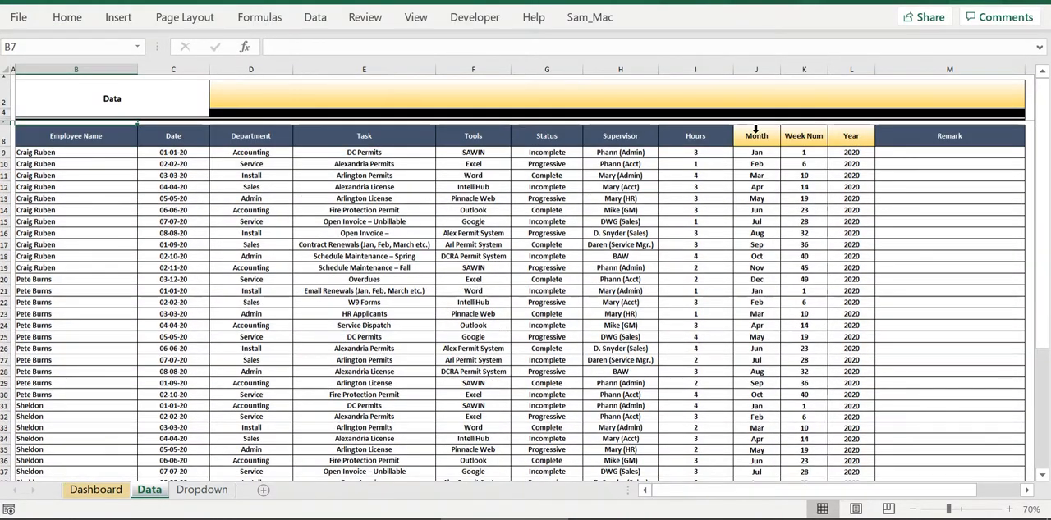
Examine the calculated Month, Week Num and Year columns, the formula in J11, and the Employee Name and Date entries.
left_click_drag(756, 131, 845, 133)
left_click(760, 177)
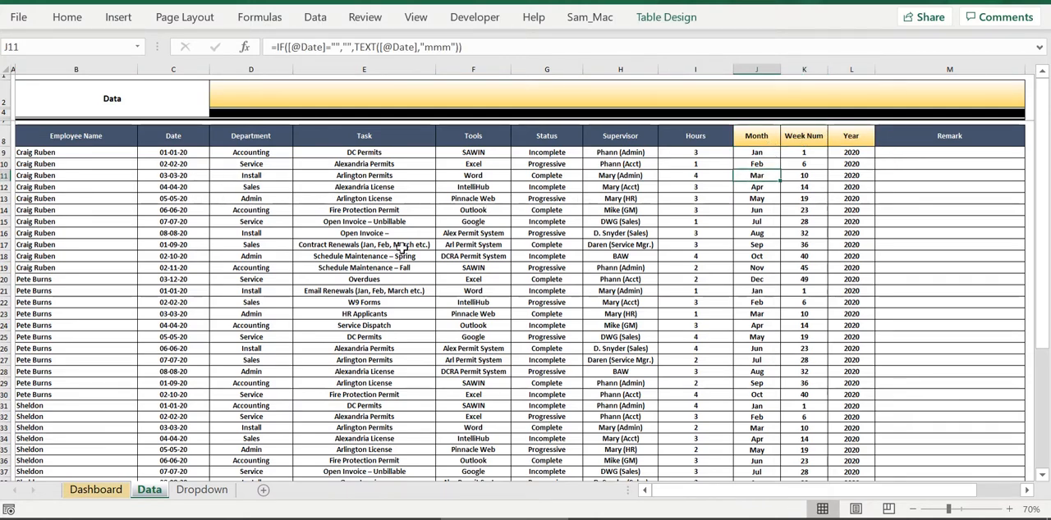
left_click(92, 177)
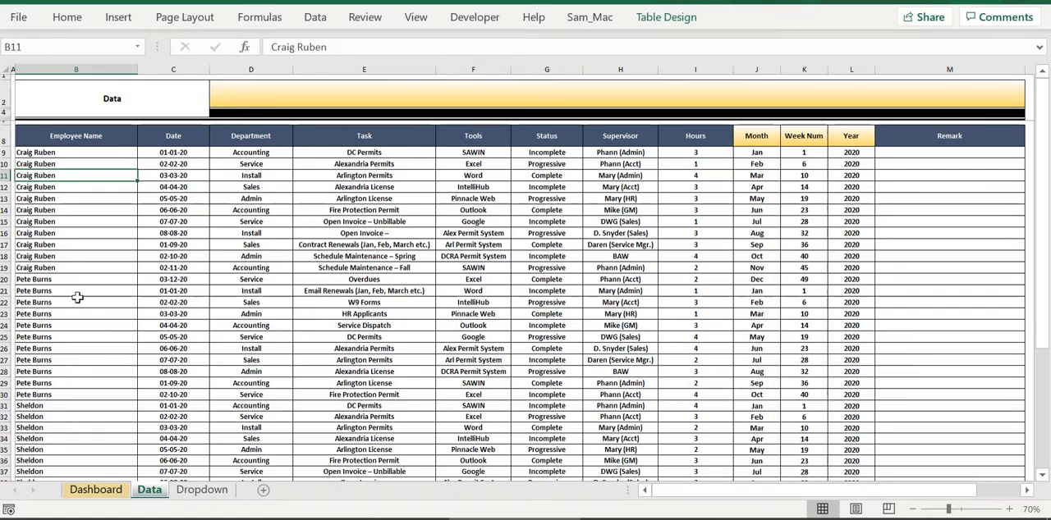
left_click(167, 154)
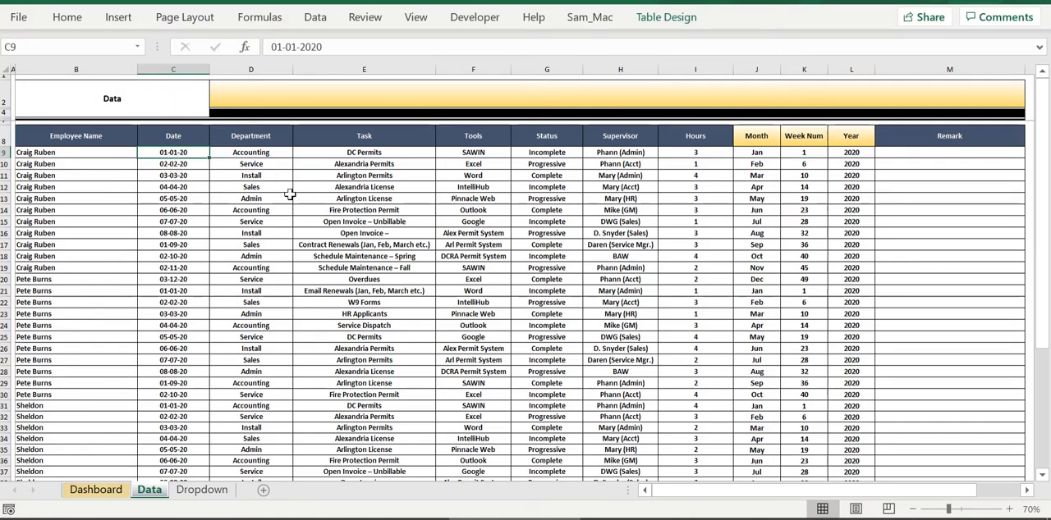
View the available Department and Task choices for row 10 of the data table without changing them.
left_click(263, 169)
left_click(298, 164)
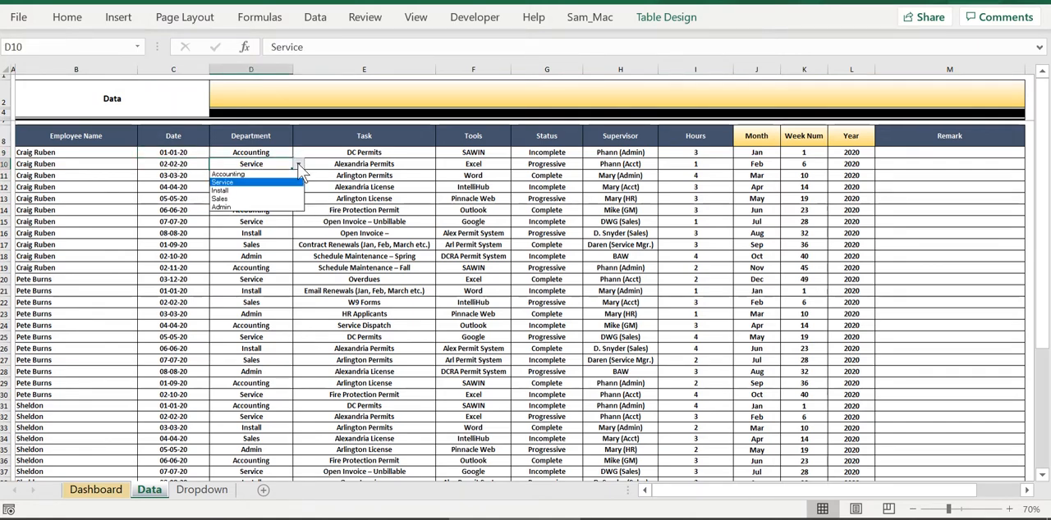
left_click(298, 164)
left_click(425, 168)
left_click(442, 165)
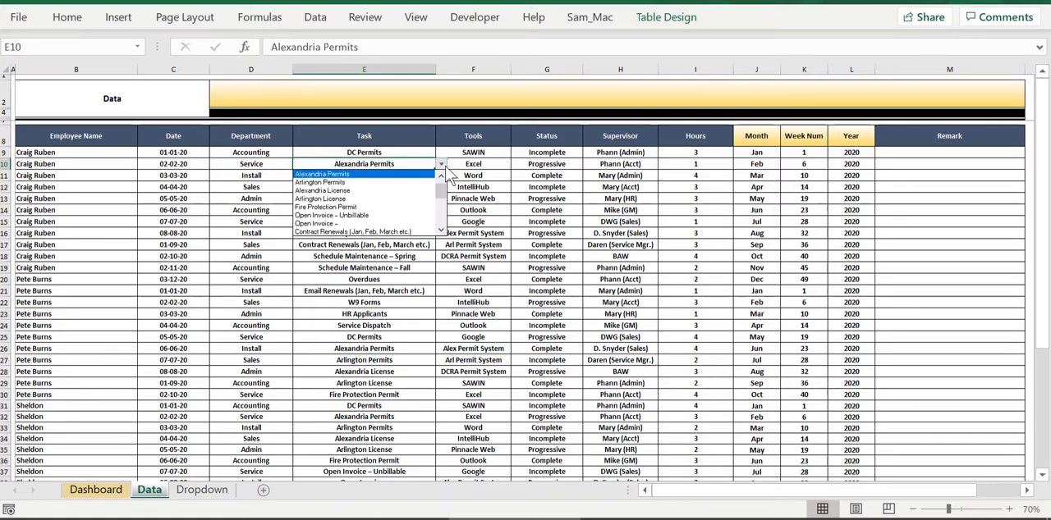
left_click(442, 164)
View the Tools, Status and Supervisor choices for row 10, leaving the current selections as they are.
left_click(501, 168)
left_click(517, 164)
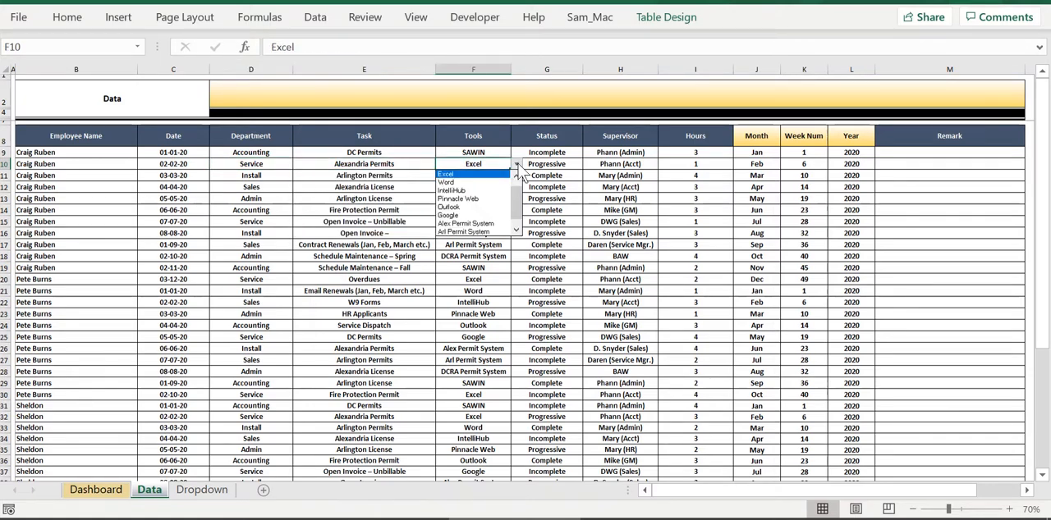
left_click(517, 164)
left_click(573, 167)
left_click(588, 164)
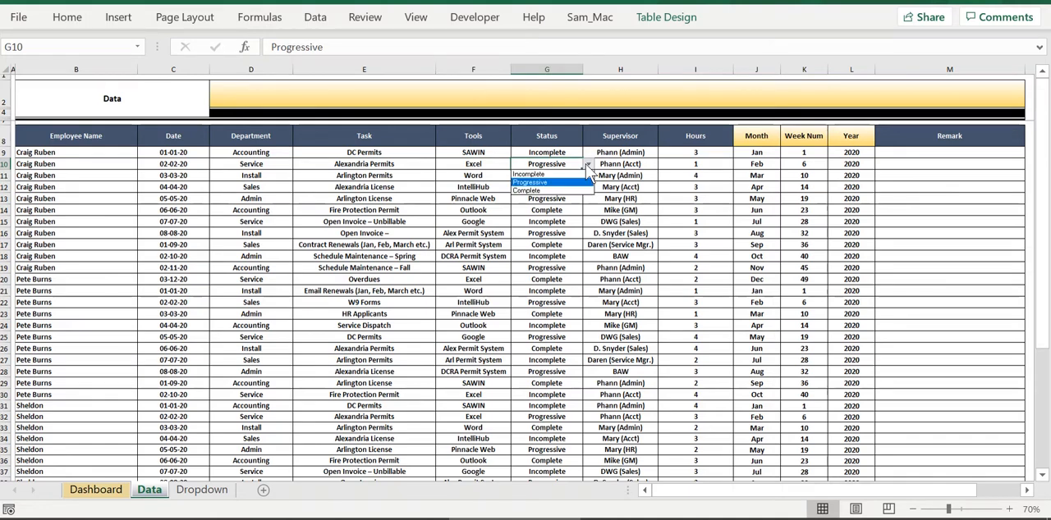
left_click(588, 165)
left_click(621, 162)
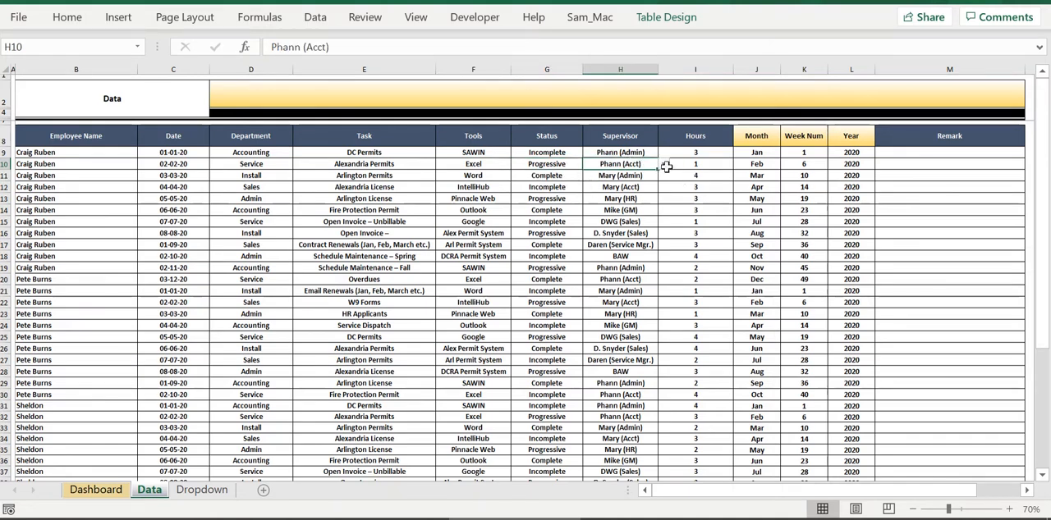
left_click(663, 164)
left_click(664, 164)
Review the Hours entries in I9:I19 and locate the first empty row below the data table at B53.
left_click_drag(719, 153, 715, 269)
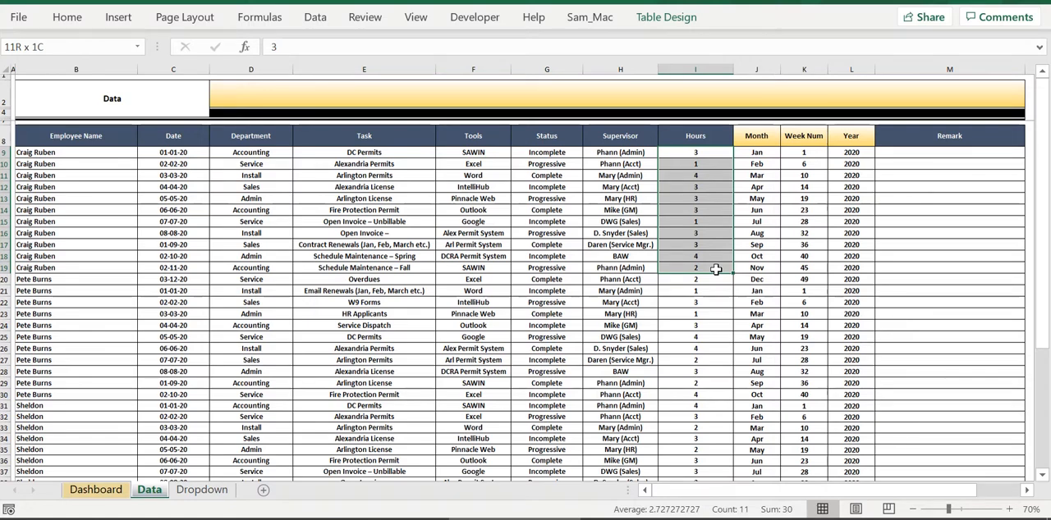
left_click_drag(712, 272, 713, 273)
scroll(82, 288, "down", 10)
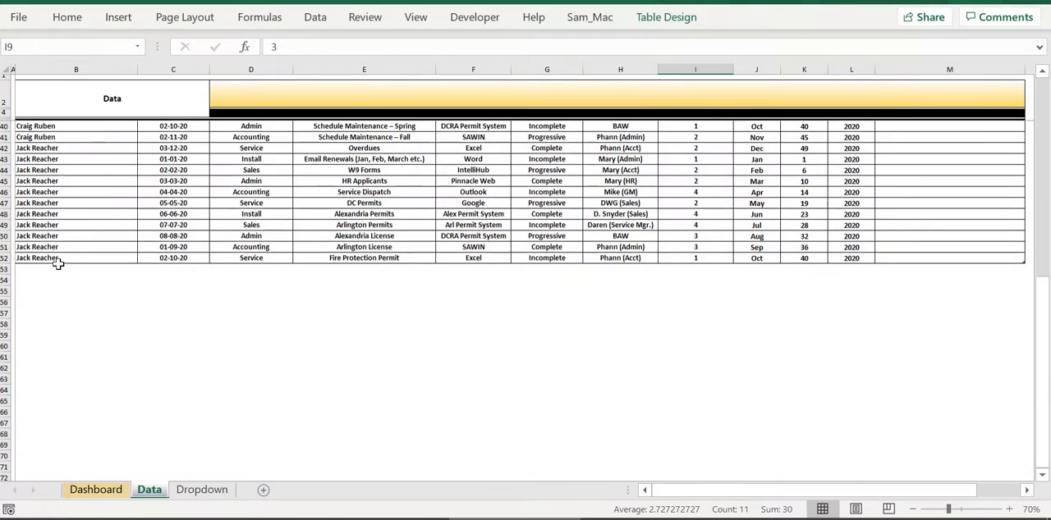
left_click(47, 272)
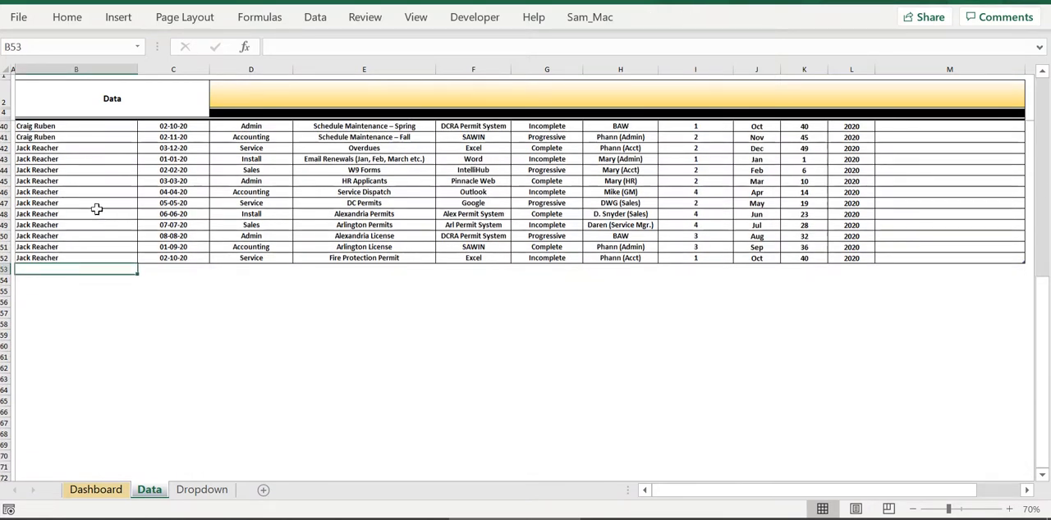
right_click(104, 270)
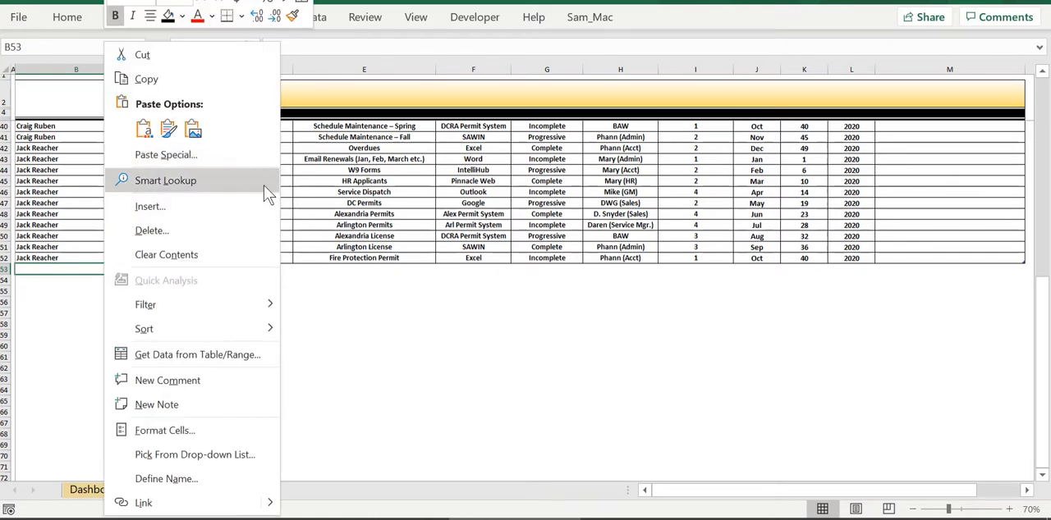
key("Escape")
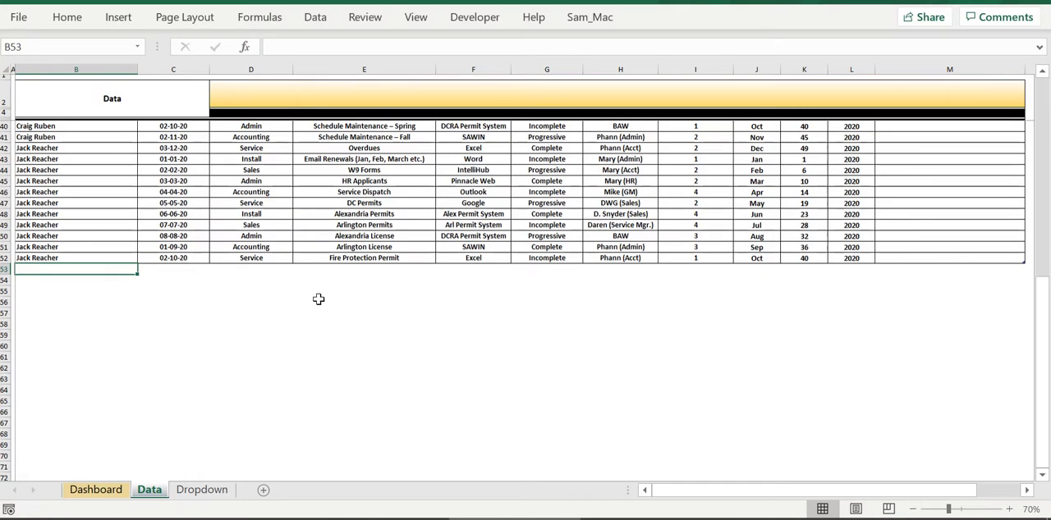
Examine the Departments, Task, Tools, Status and Supervisor source lists on the Dropdown sheet and return to the Data sheet.
left_click(204, 494)
left_click(153, 492)
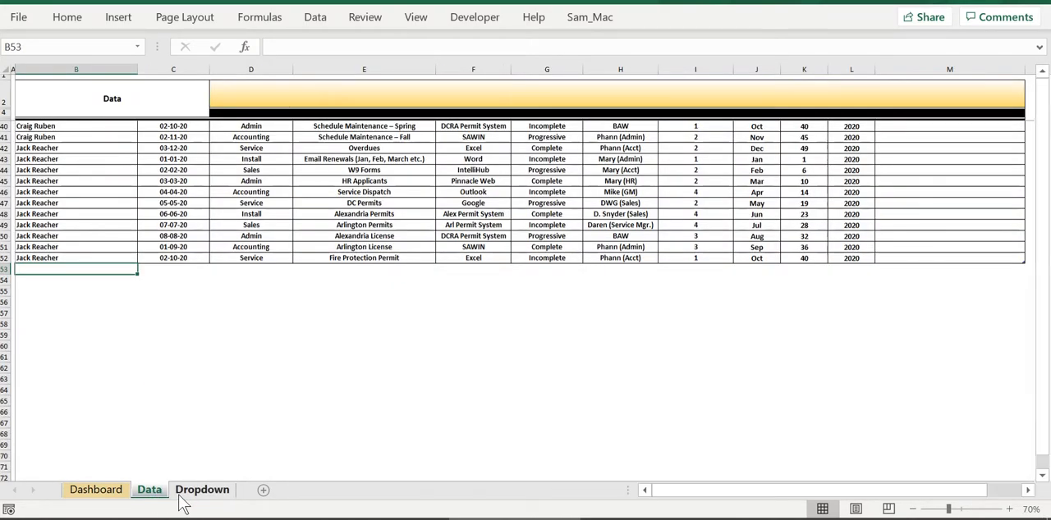
left_click(180, 493)
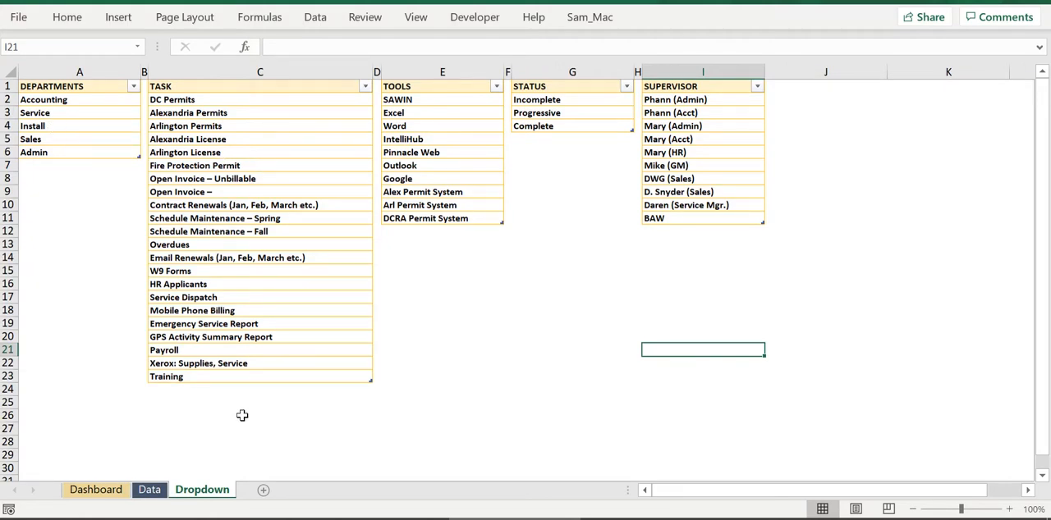
left_click(149, 490)
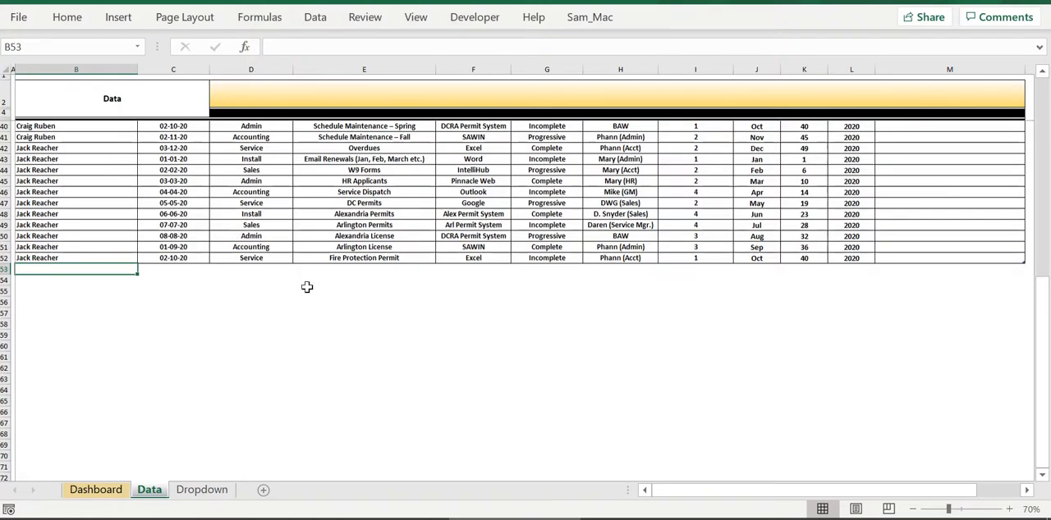
left_click(197, 490)
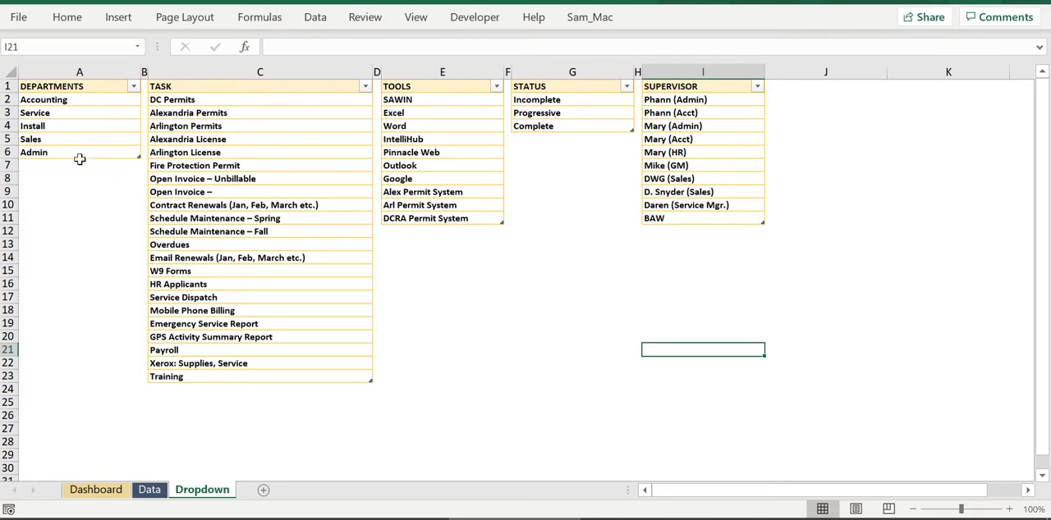
left_click(149, 490)
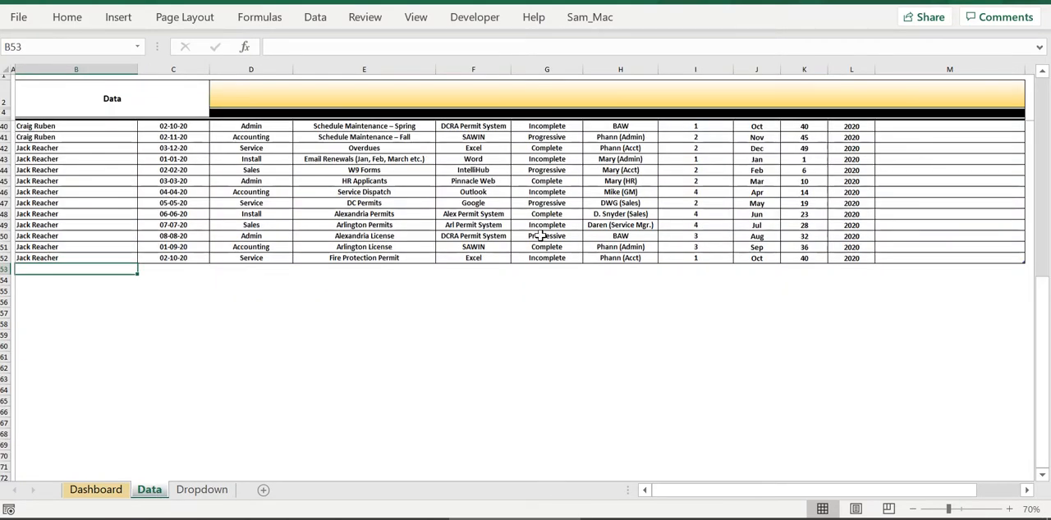
Replace the first Status list entry, cell G2 of the Dropdown sheet, with "test".
left_click(534, 258)
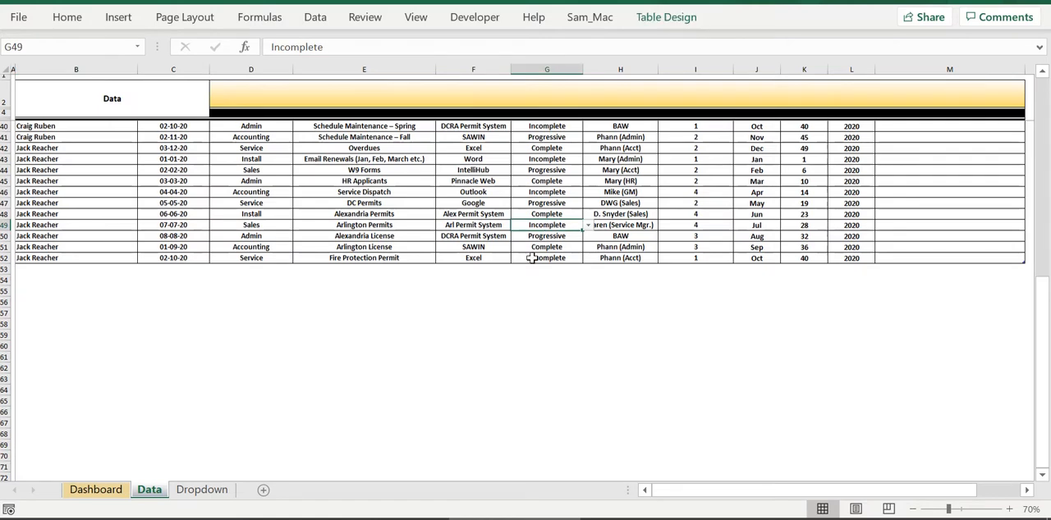
left_click(215, 493)
left_click(550, 112)
left_click(568, 100)
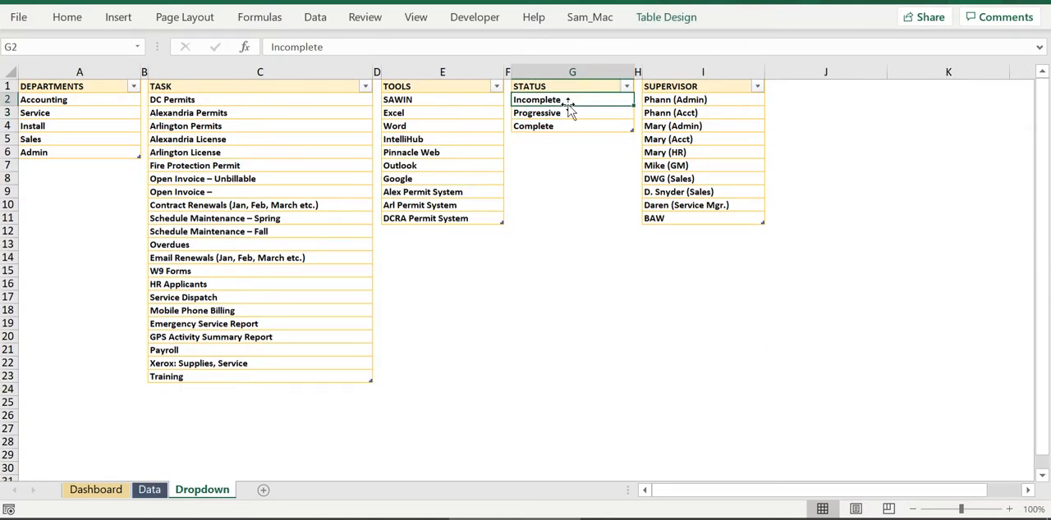
type("test")
key("Return")
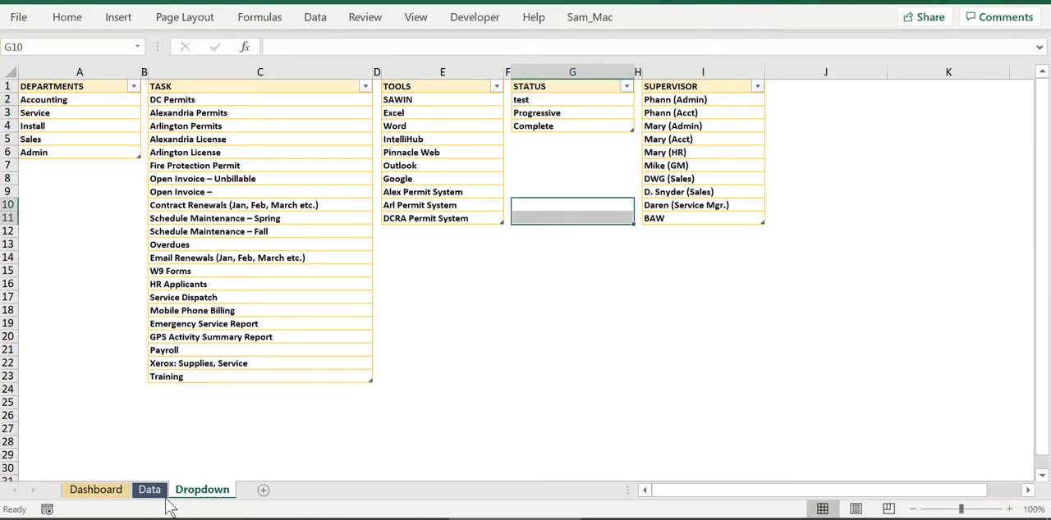
Check the Status choices offered in cell G49 of the Data sheet without selecting one.
left_click(149, 490)
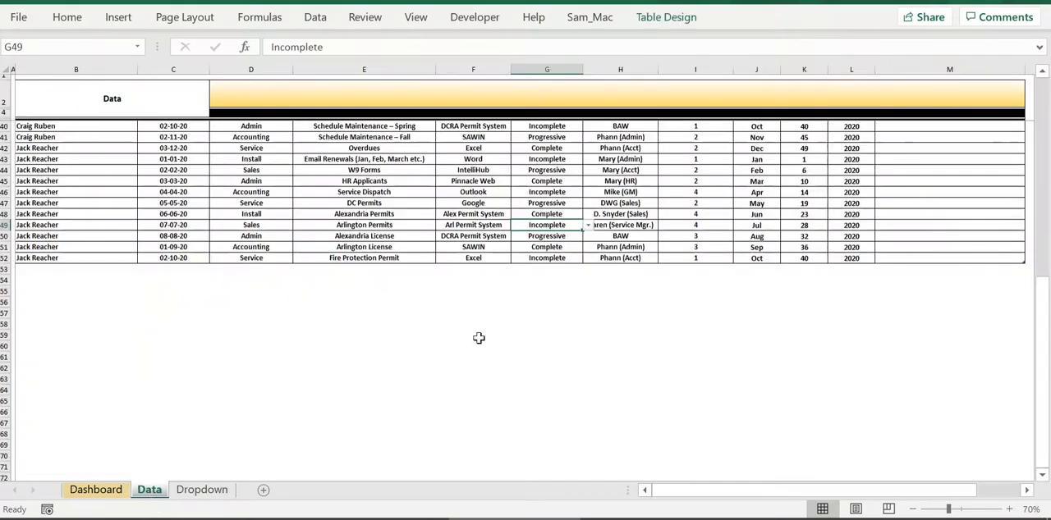
left_click(588, 226)
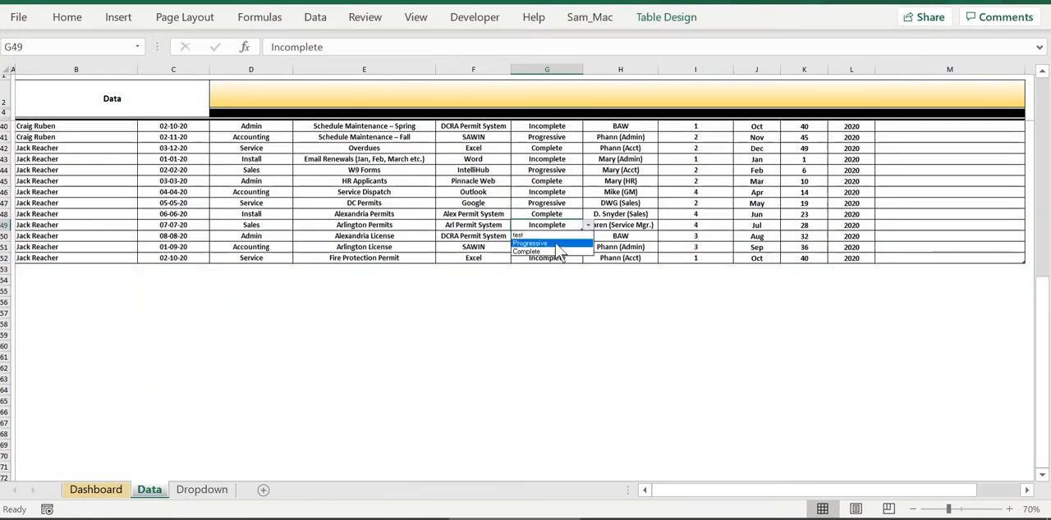
key("Escape")
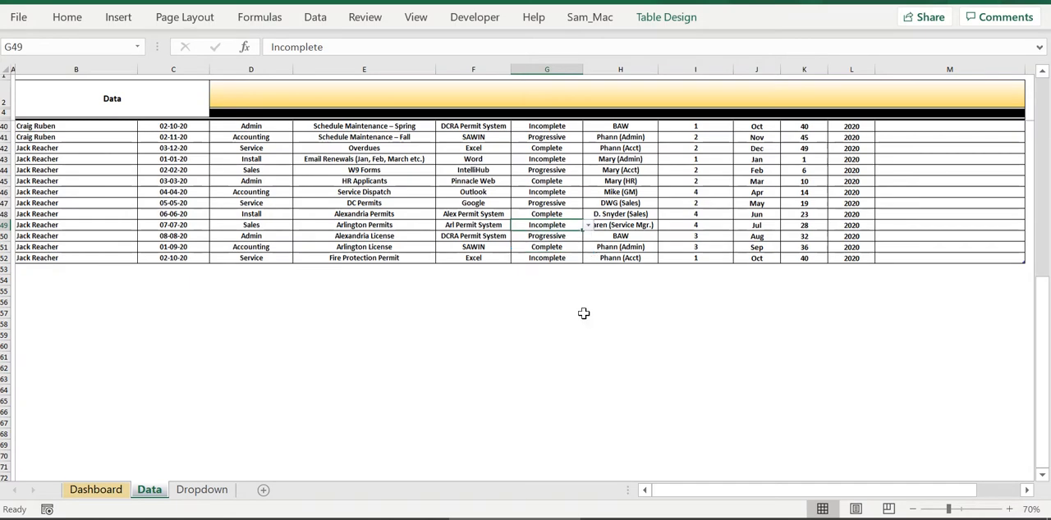
Undo the last edit to the Status list on the Dropdown sheet and return to the Data sheet.
key("ctrl+Page_Down")
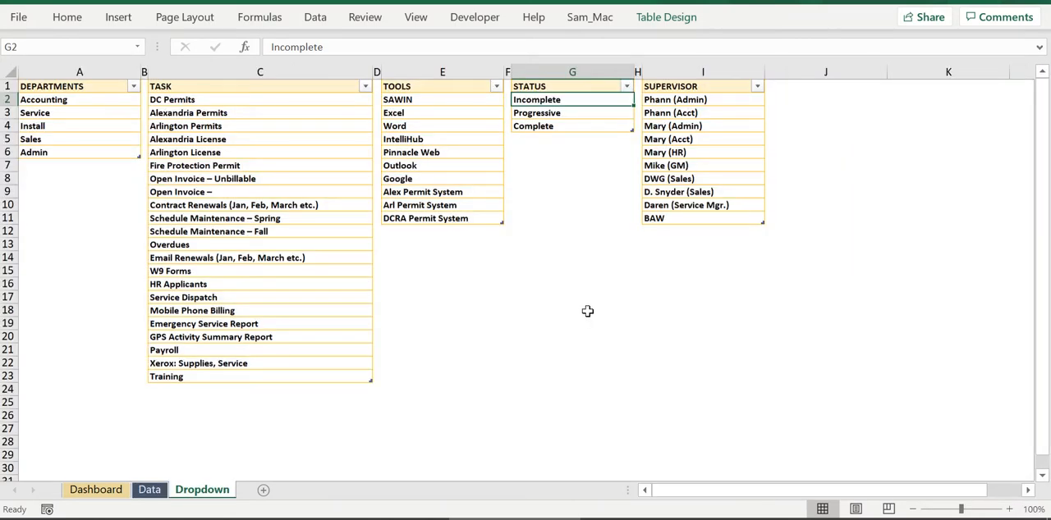
left_click(149, 493)
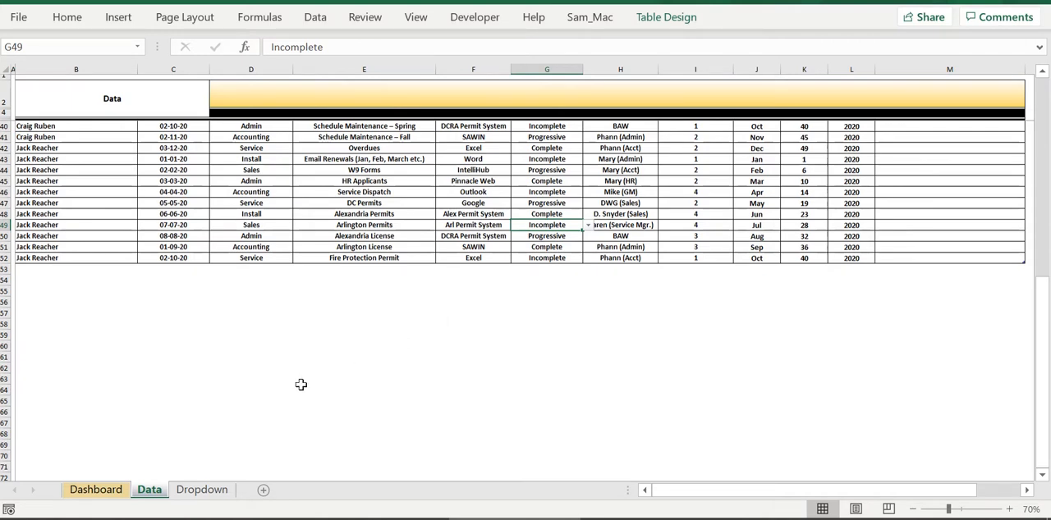
Open the Dashboard sheet and refresh its data and charts.
left_click(105, 493)
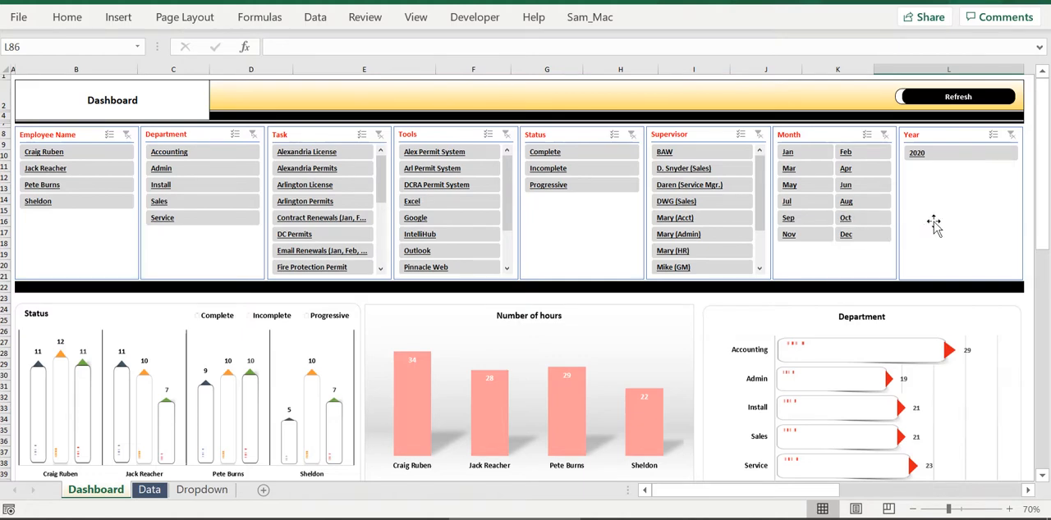
left_click(924, 99)
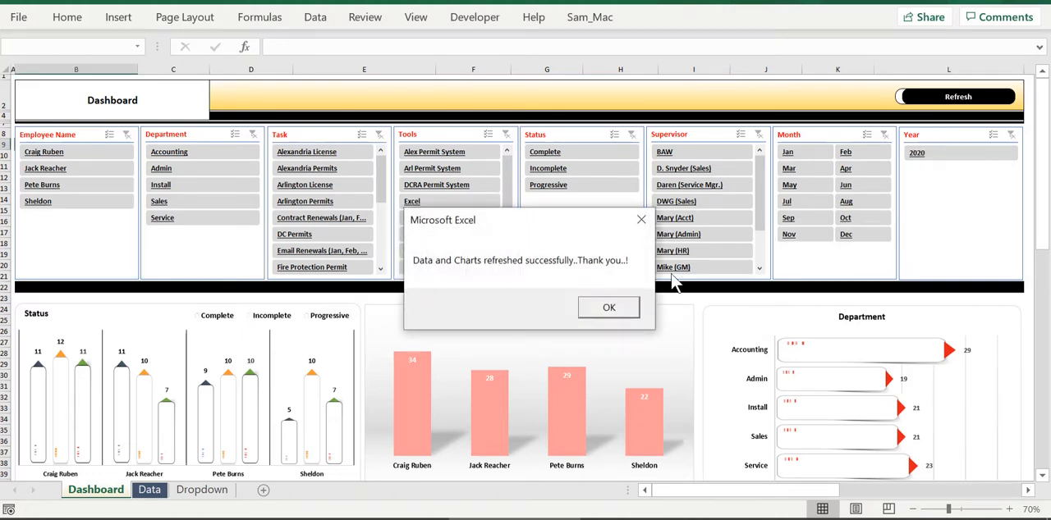
left_click(612, 307)
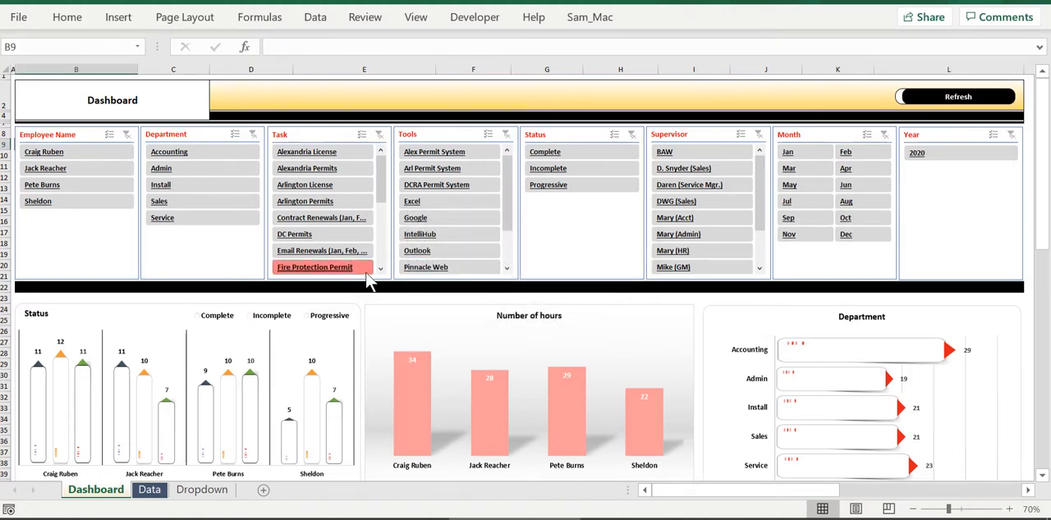
Look through all the dashboard charts, including Tools, Supervisor and Status, and return to the slicers.
scroll(415, 316, "down", 11)
scroll(405, 312, "down", 6)
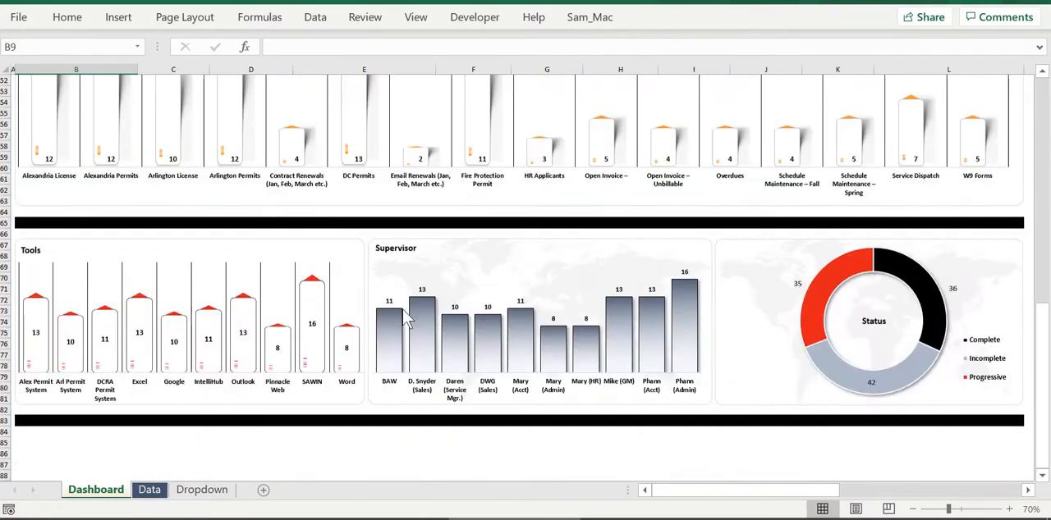
scroll(403, 318, "up", 5)
scroll(403, 312, "up", 12)
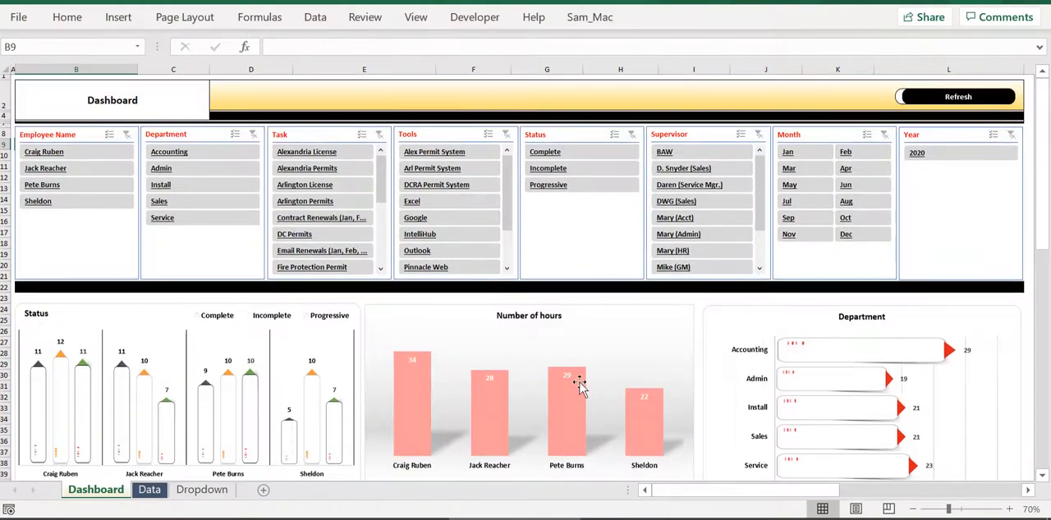
scroll(476, 364, "down", 4)
scroll(569, 344, "up", 4)
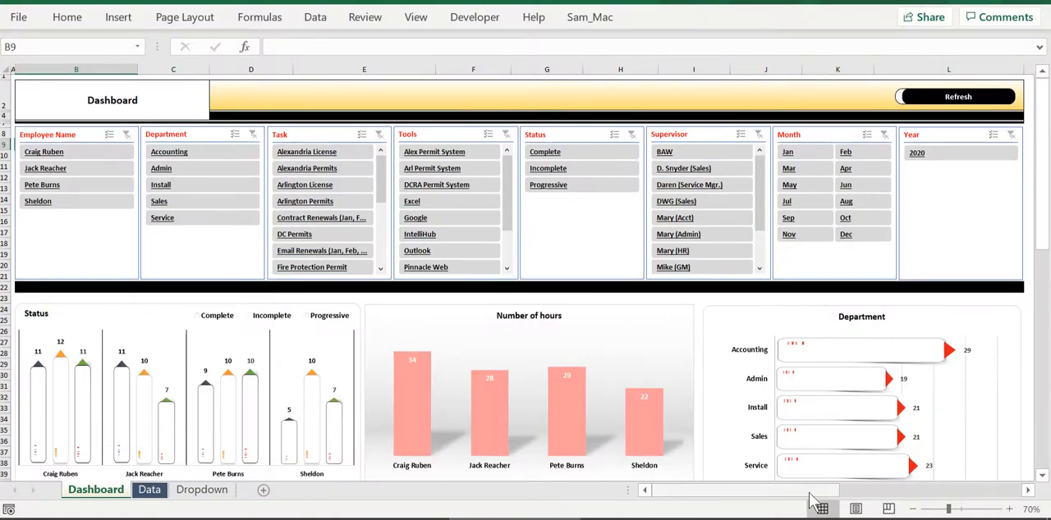
left_click_drag(819, 491, 765, 497)
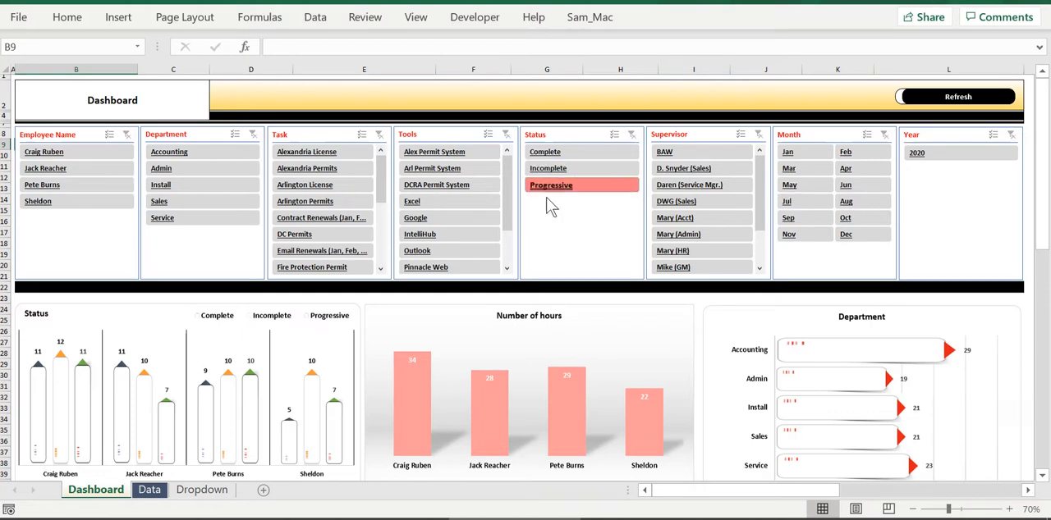
Filter the dashboard to the second employee in the Employee Name slicer and look through the filtered charts.
left_click(56, 170)
scroll(229, 395, "down", 12)
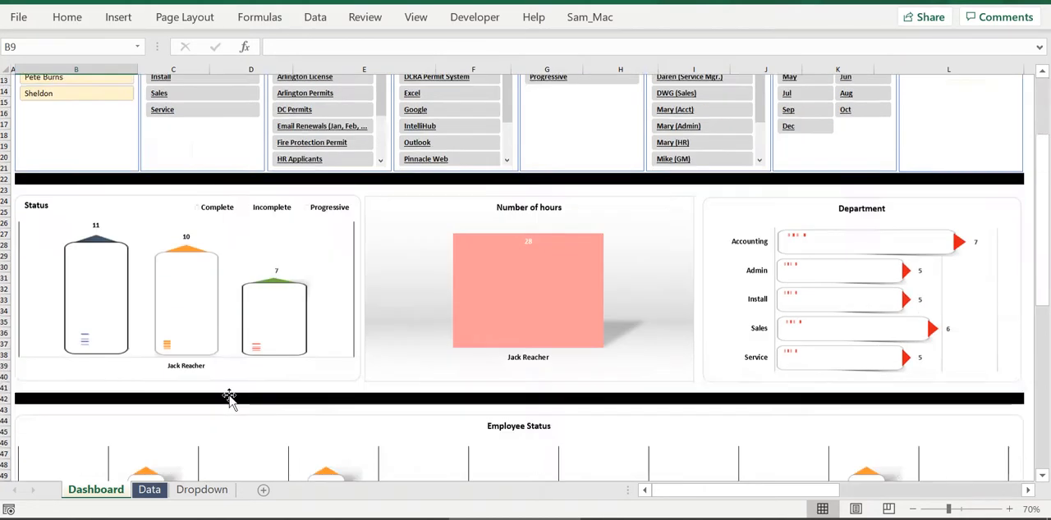
scroll(229, 393, "down", 4)
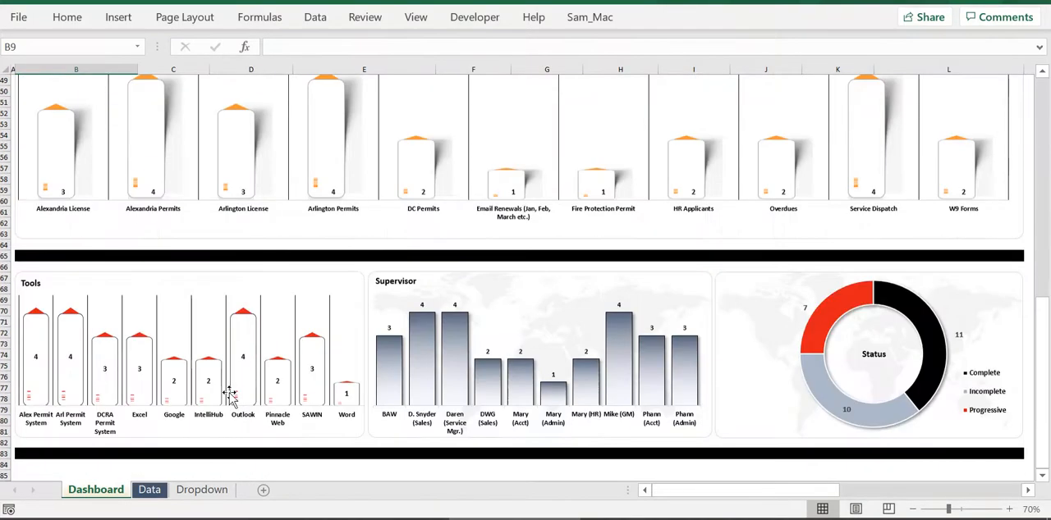
scroll(230, 396, "down", 4)
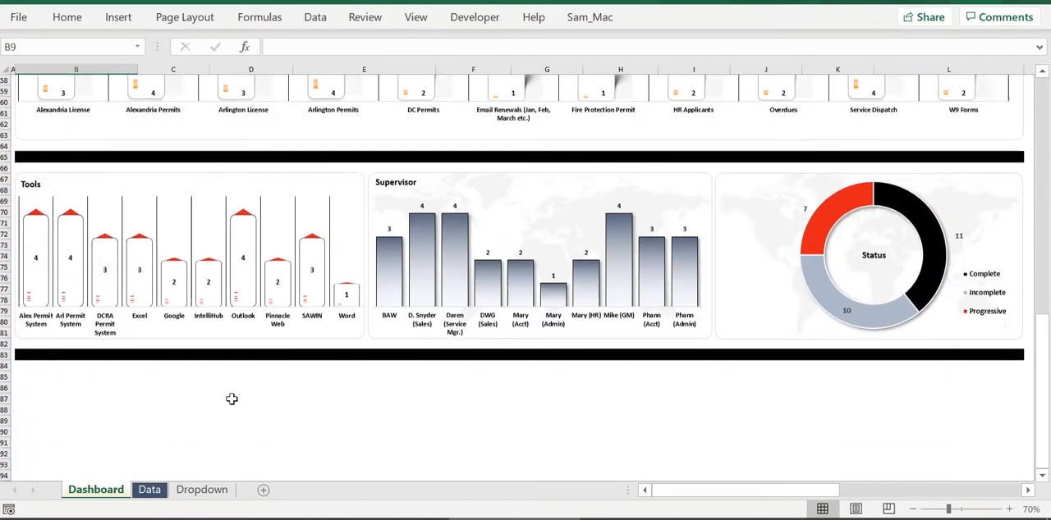
scroll(231, 399, "up", 7)
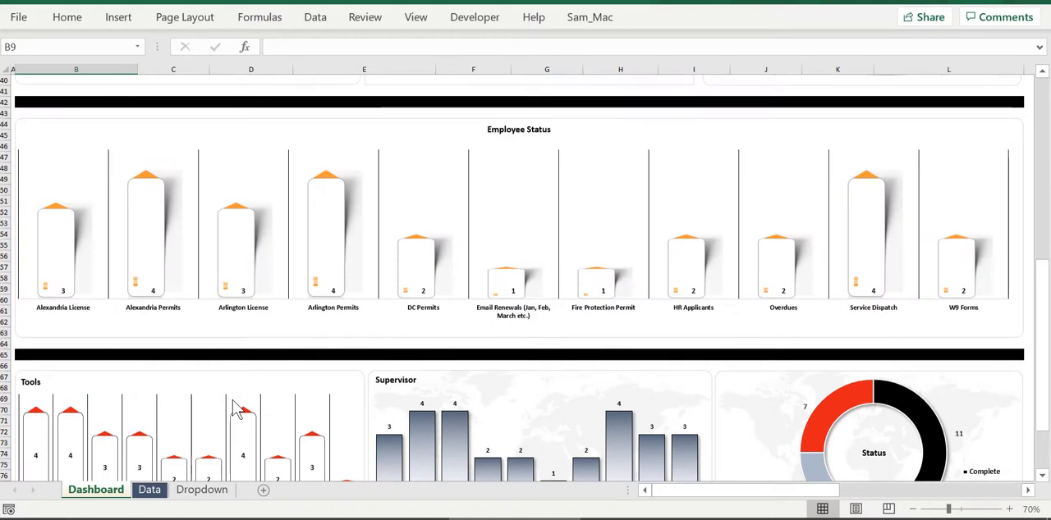
scroll(234, 406, "up", 4)
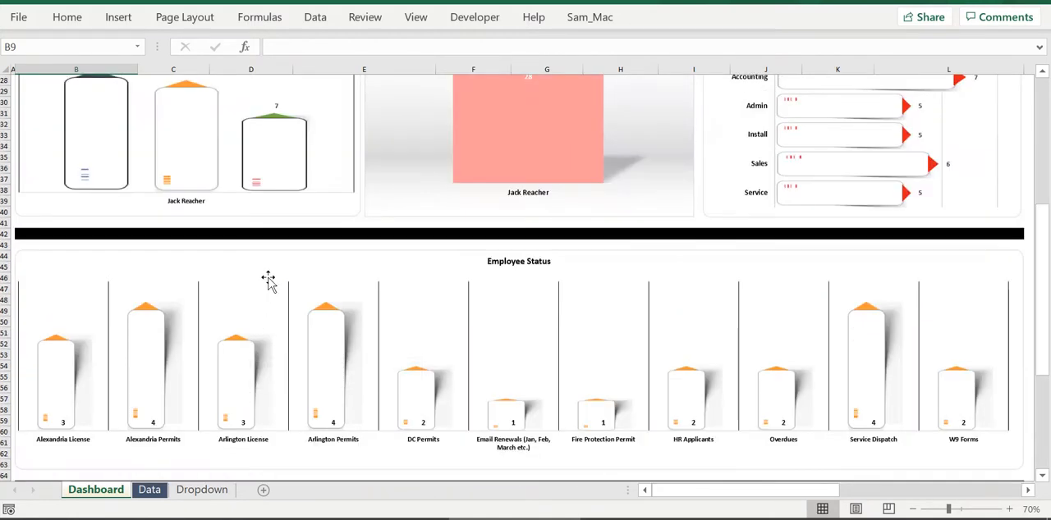
left_click(269, 278)
scroll(268, 279, "up", 9)
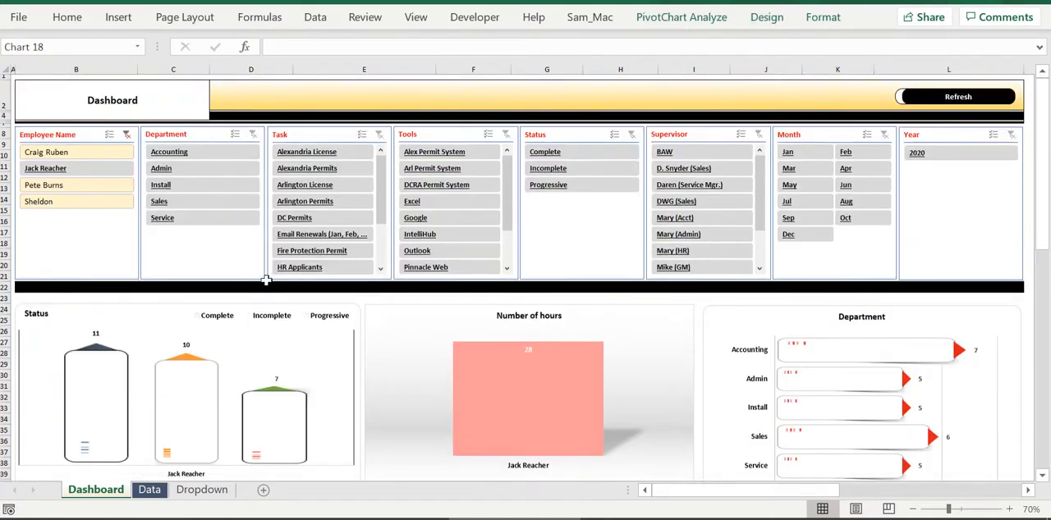
Check which PivotTables the Employee Name slicer is connected to and close its Report Connections without changes.
left_click(115, 240)
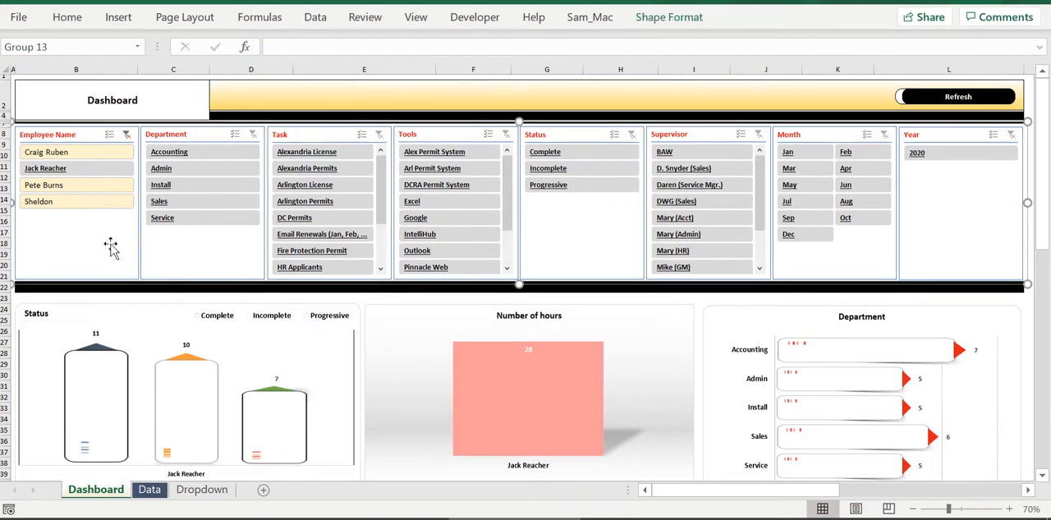
left_click(110, 243)
double_click(110, 244)
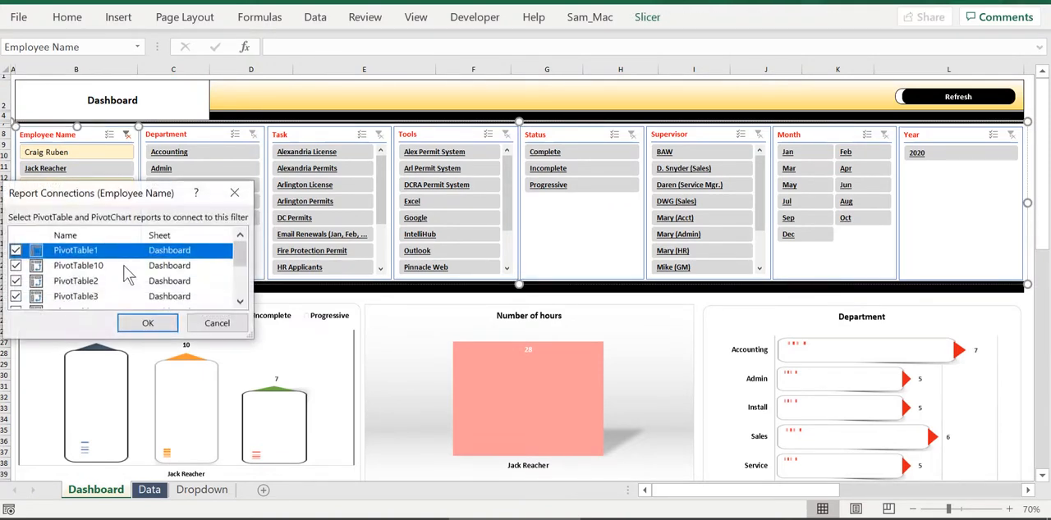
scroll(128, 278, "down", 2)
left_click(215, 323)
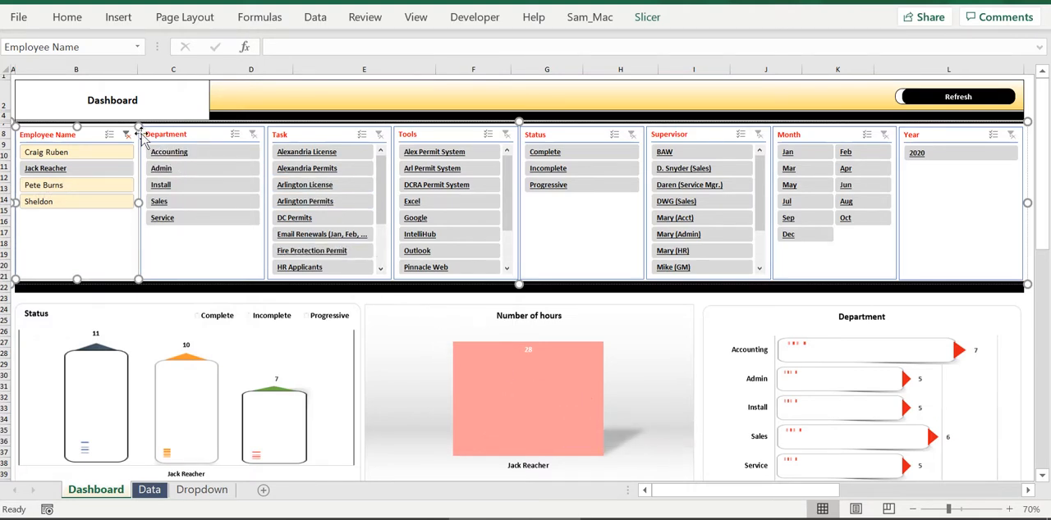
Filter the dashboard to the Install department, and clear both the Employee Name and Department filters.
left_click(165, 188)
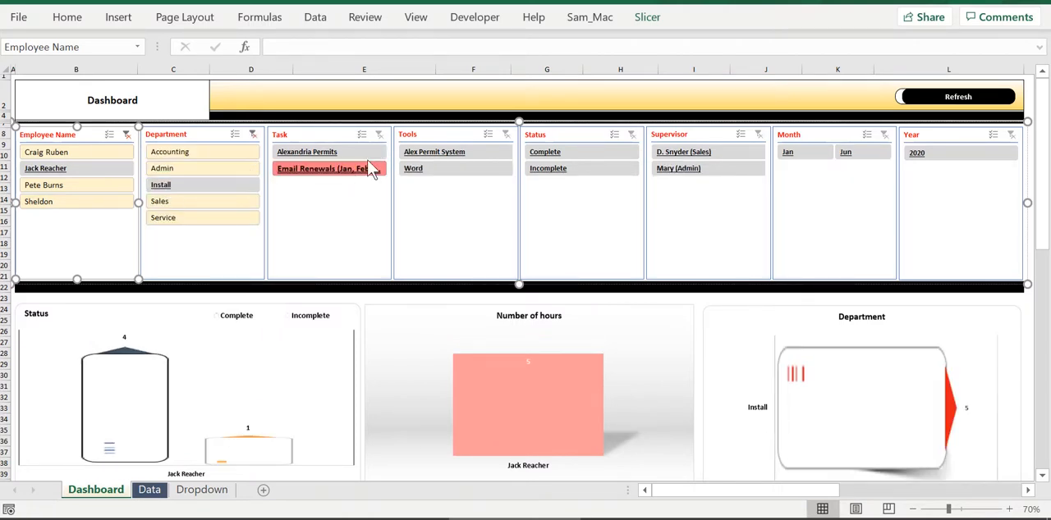
left_click(126, 134)
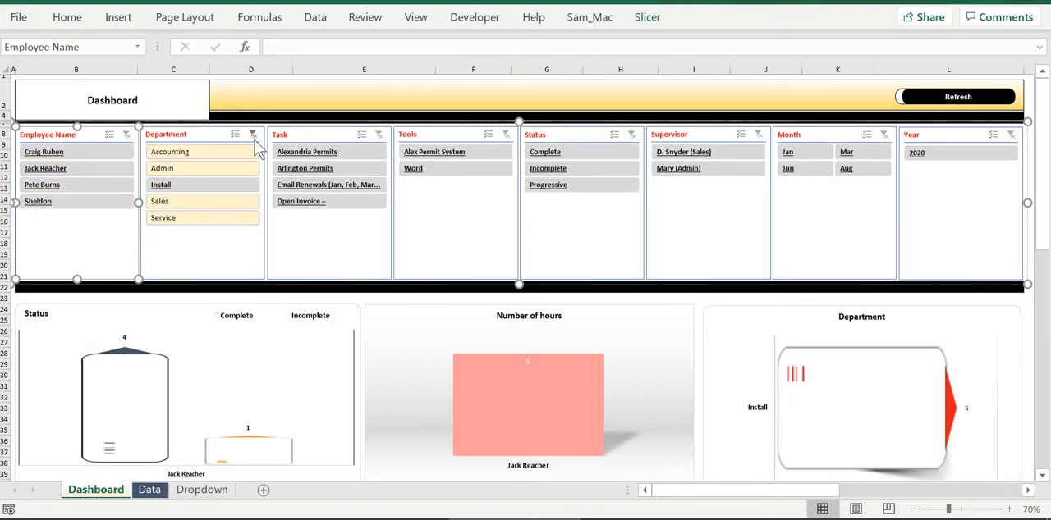
left_click(253, 134)
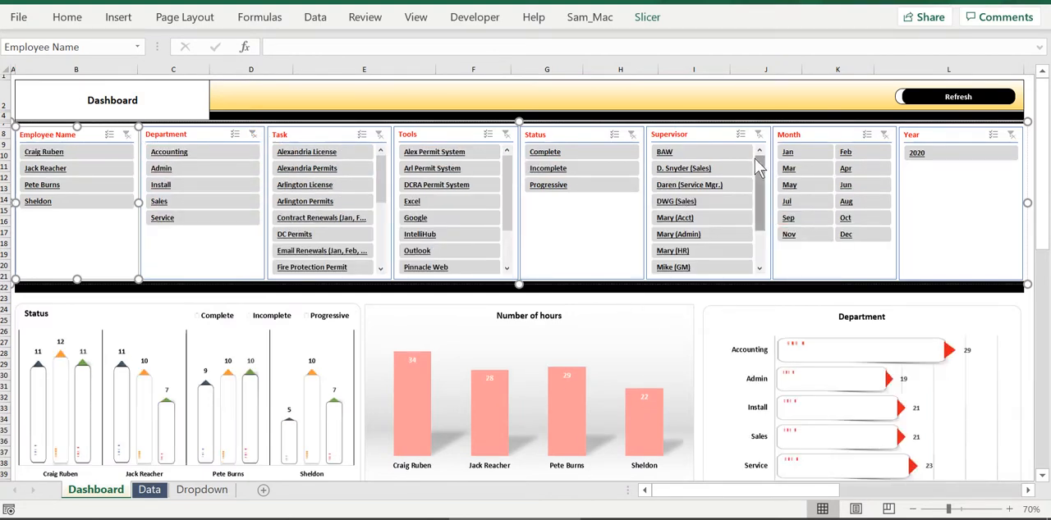
Filter the dashboard to the months Jan through Jun, review the charts, and clear the Month filter.
left_click(813, 156)
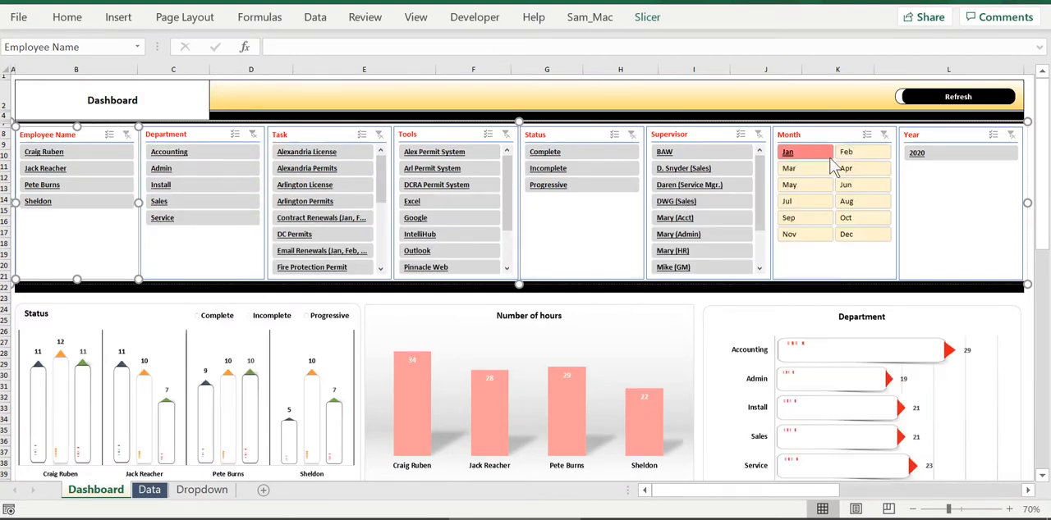
left_click(847, 201)
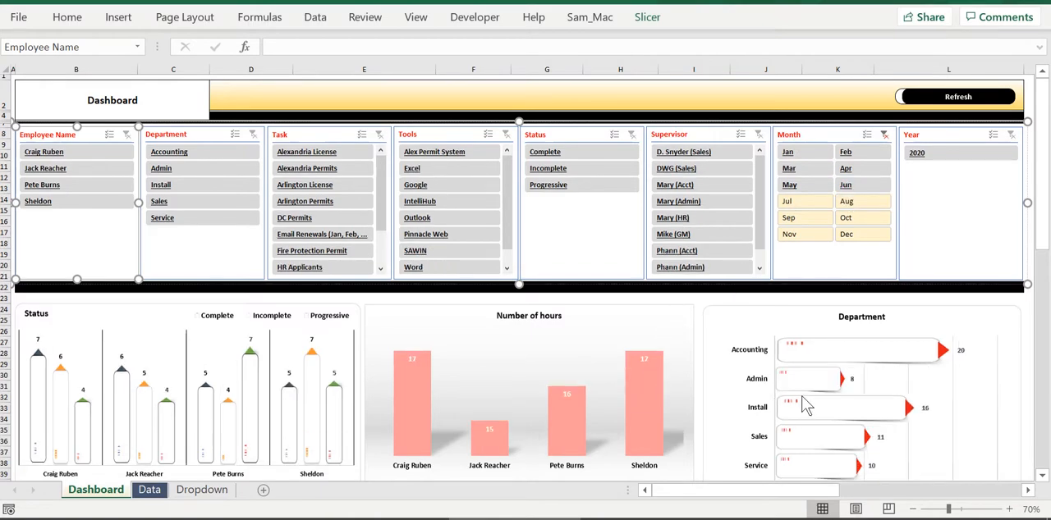
mouse_move(821, 403)
left_click(790, 287)
scroll(790, 300, "down", 7)
scroll(790, 313, "down", 4)
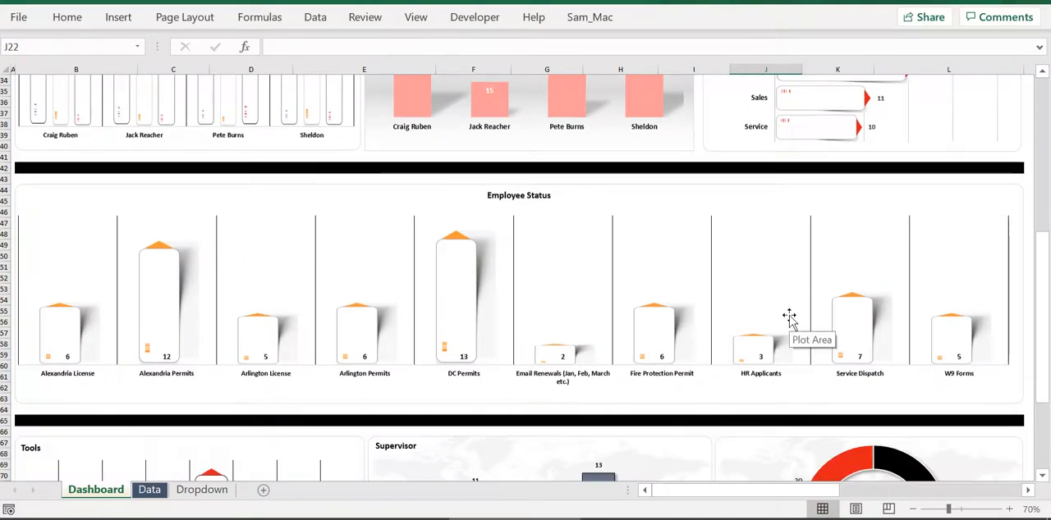
scroll(790, 314, "up", 11)
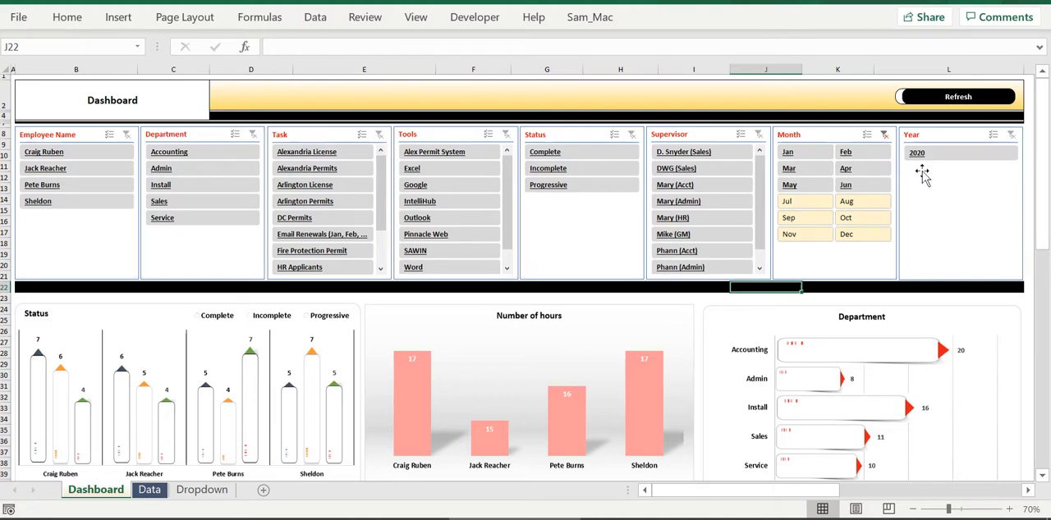
left_click(884, 134)
left_click(956, 286)
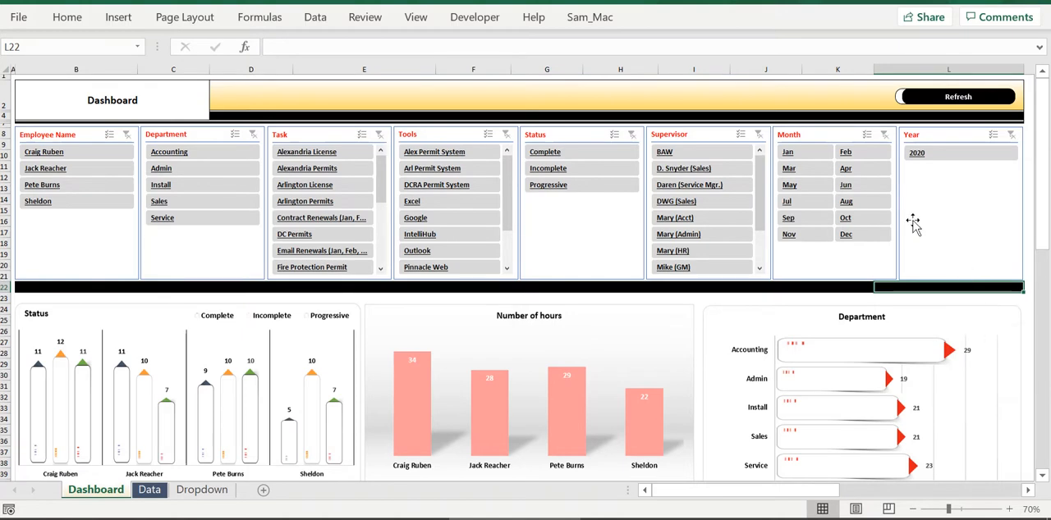
Examine the unfiltered dashboard charts from Status, Number of hours and Department down to Tools, Supervisor and the Status donut.
scroll(801, 263, "down", 3)
scroll(706, 345, "down", 2)
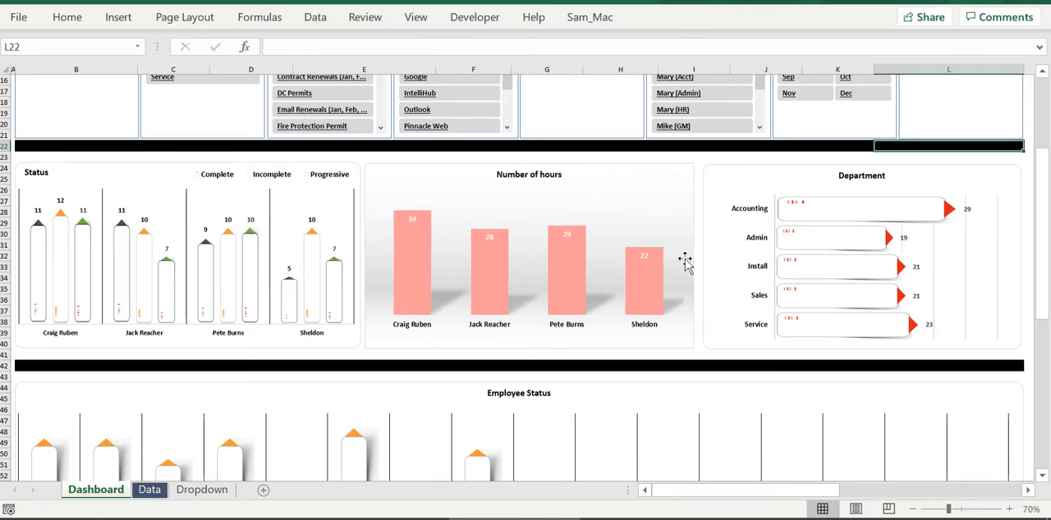
scroll(192, 135, "up", 3)
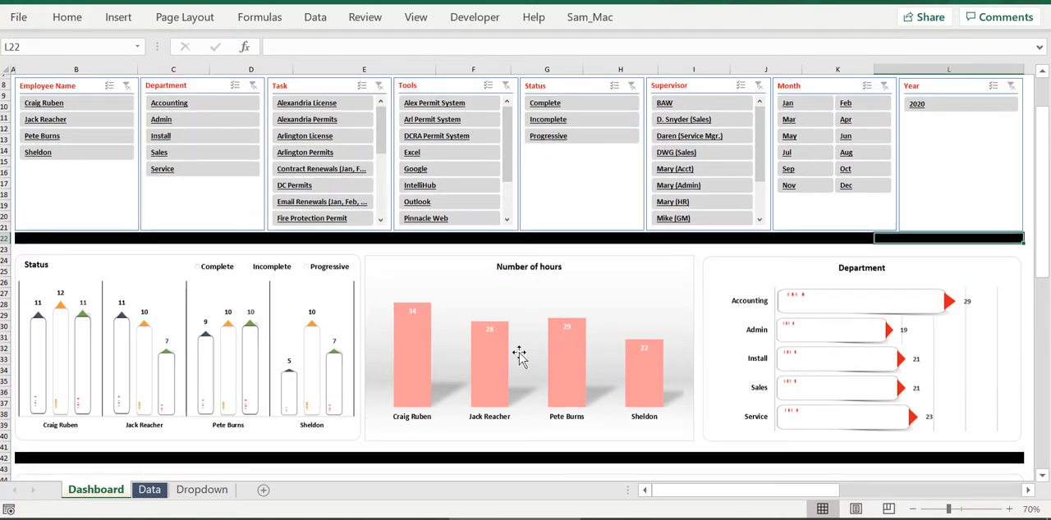
scroll(914, 324, "down", 2)
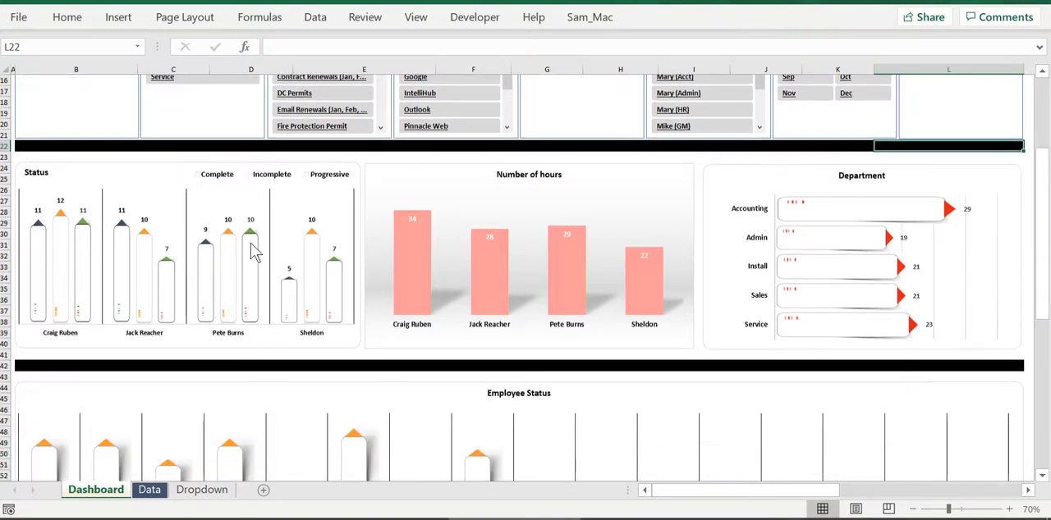
scroll(261, 265, "down", 6)
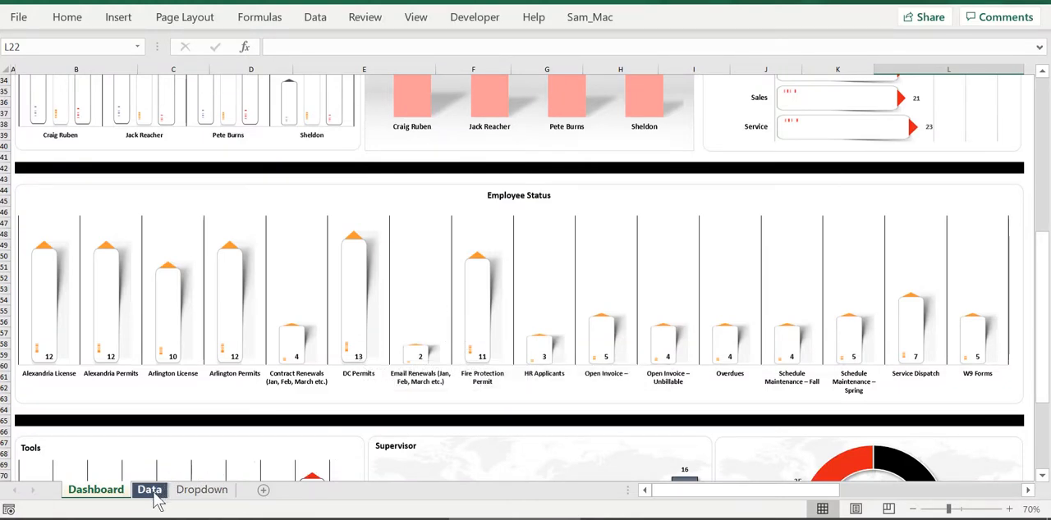
scroll(233, 349, "down", 5)
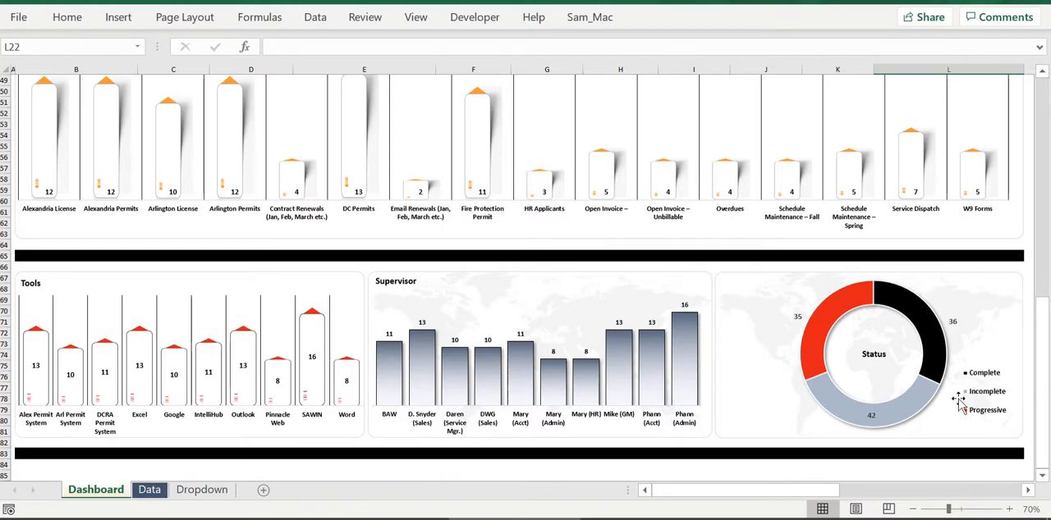
scroll(961, 398, "up", 11)
scroll(965, 399, "up", 5)
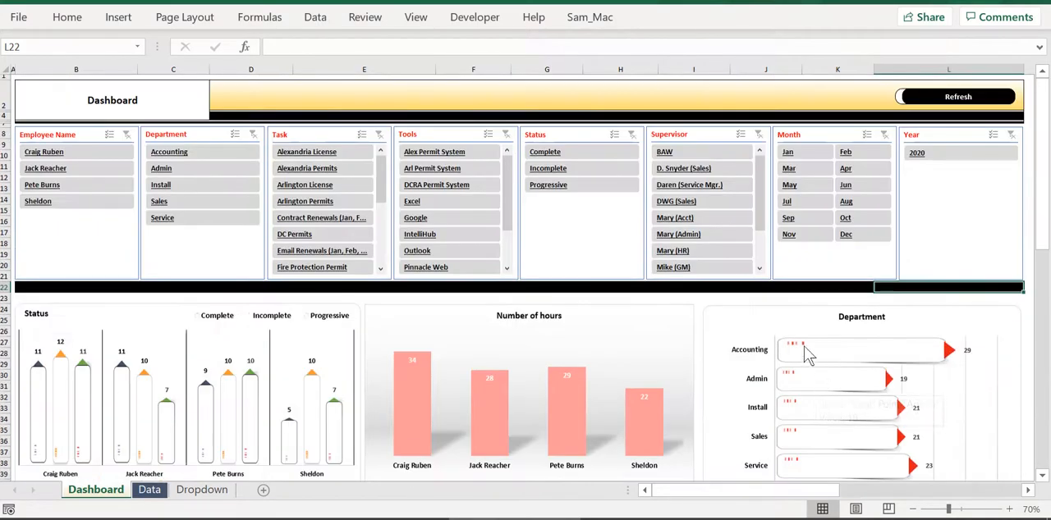